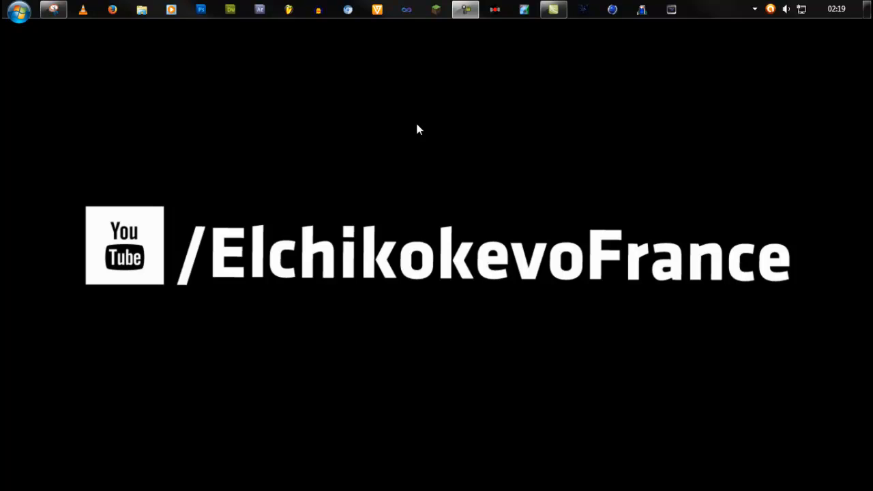
# - Open the Windows sound settings on the list of recording devices
pyautogui.rightClick(785, 9)
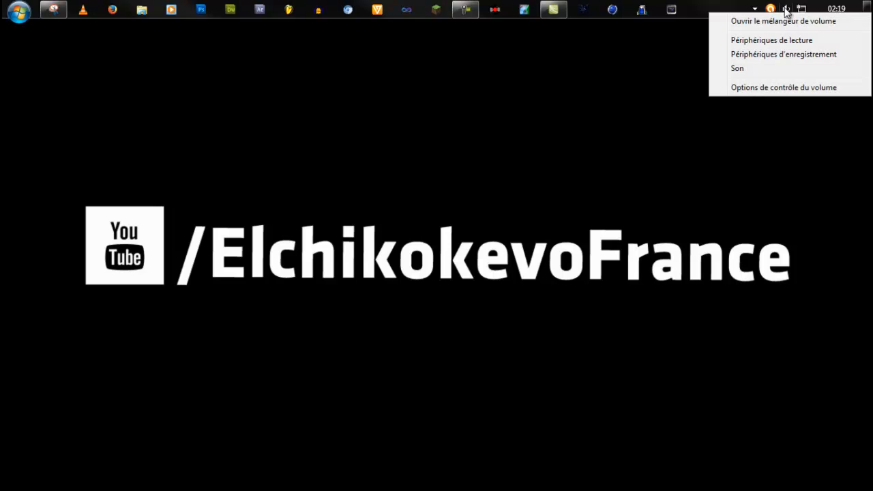
pyautogui.click(738, 58)
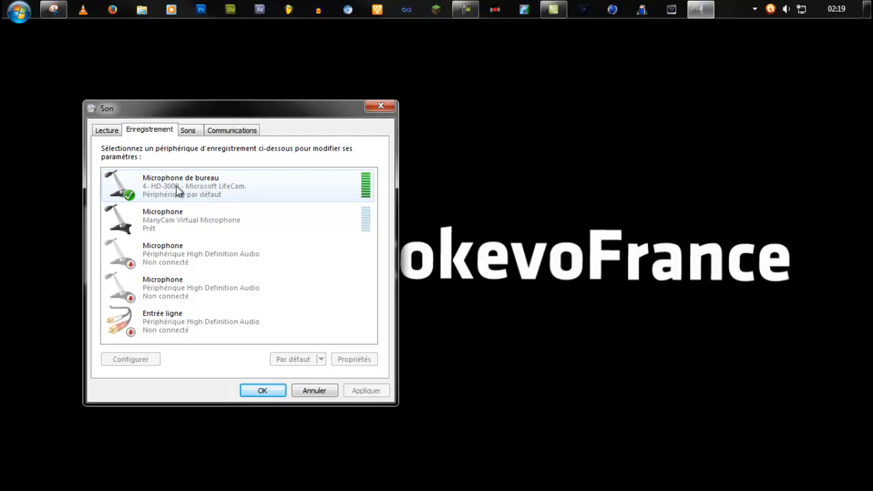
pyautogui.moveTo(193, 117); pyautogui.dragTo(138, 112)
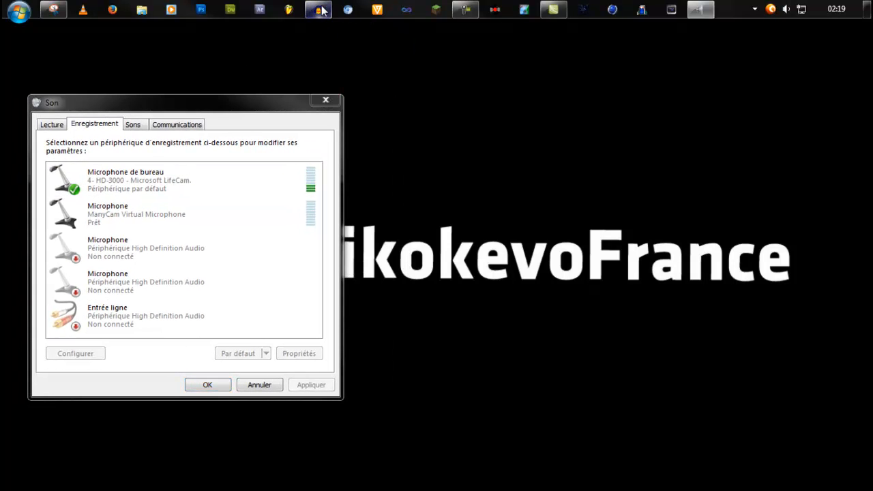
# - Launch Audacity and bring the Windows sound settings in front of it, over the centre of the workspace
pyautogui.click(320, 9)
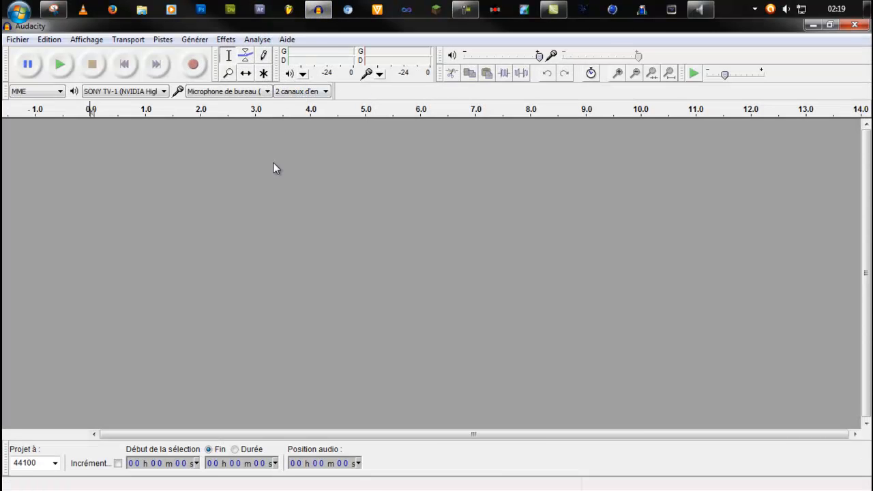
pyautogui.click(701, 8)
pyautogui.moveTo(285, 111); pyautogui.dragTo(286, 134)
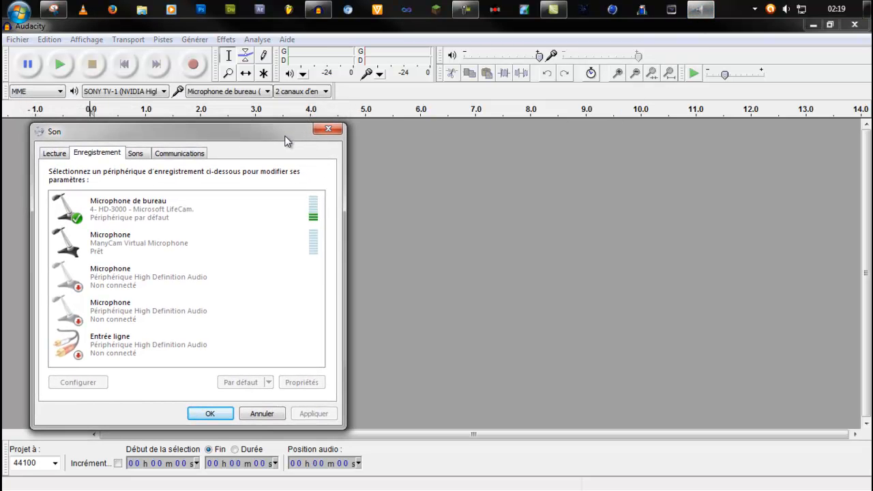
pyautogui.moveTo(288, 132); pyautogui.dragTo(550, 129)
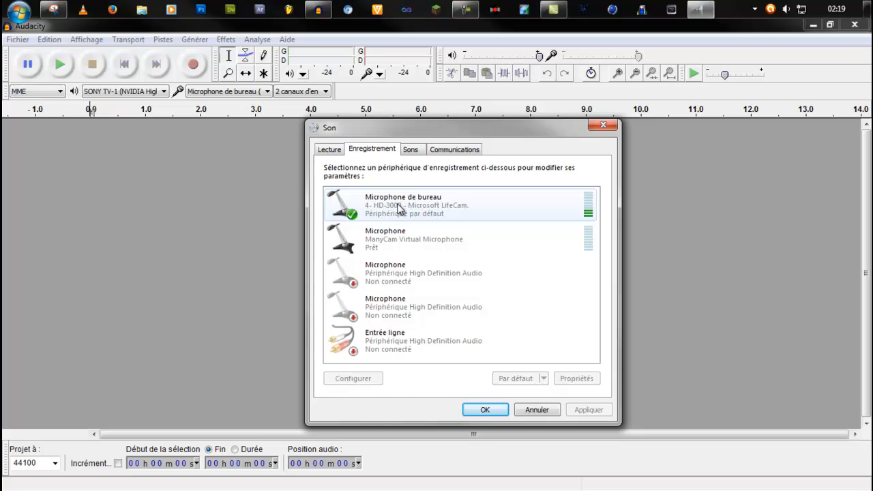
# - Examine the level and default format of the Microphone de bureau device, and close the sound settings
pyautogui.doubleClick(444, 208)
pyautogui.moveTo(448, 170); pyautogui.dragTo(498, 161)
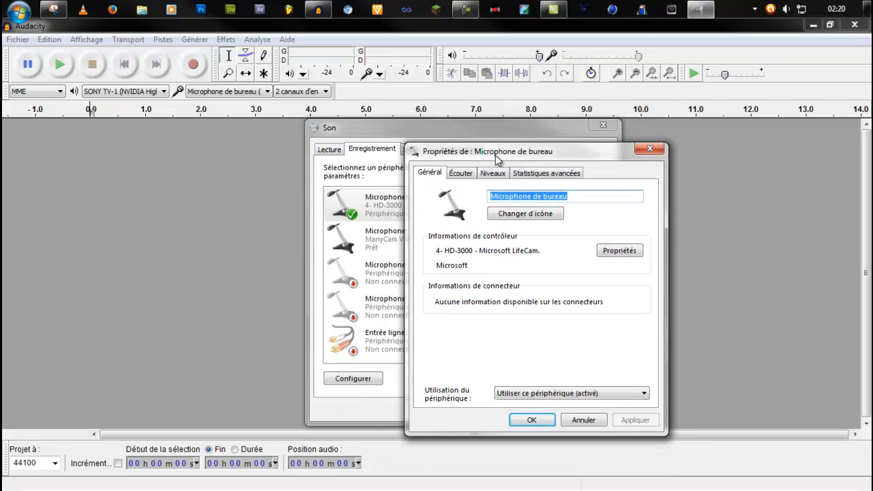
pyautogui.click(491, 174)
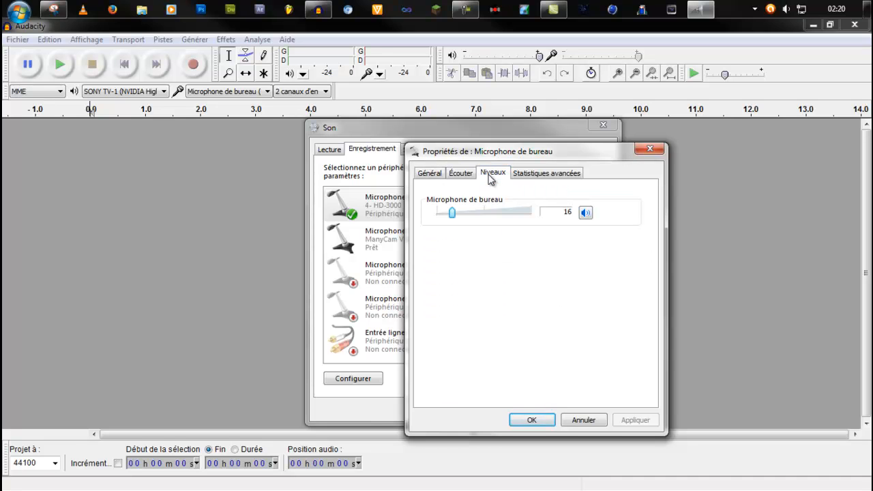
pyautogui.click(545, 174)
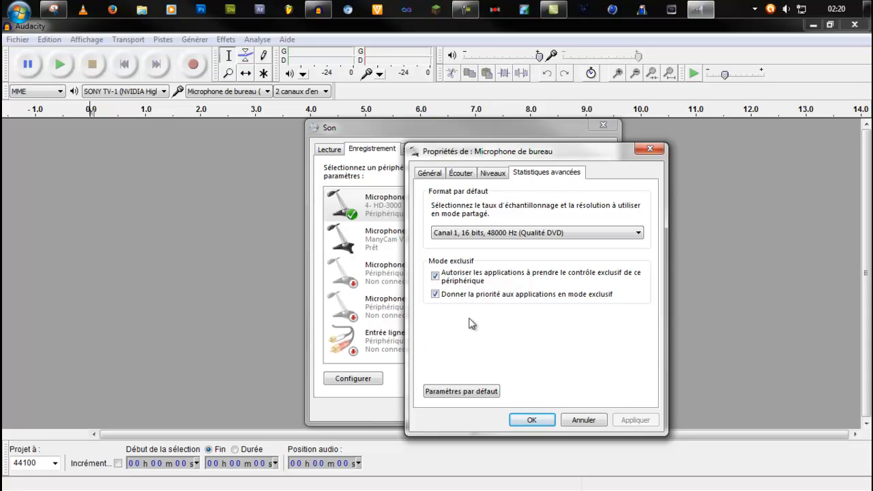
pyautogui.click(492, 173)
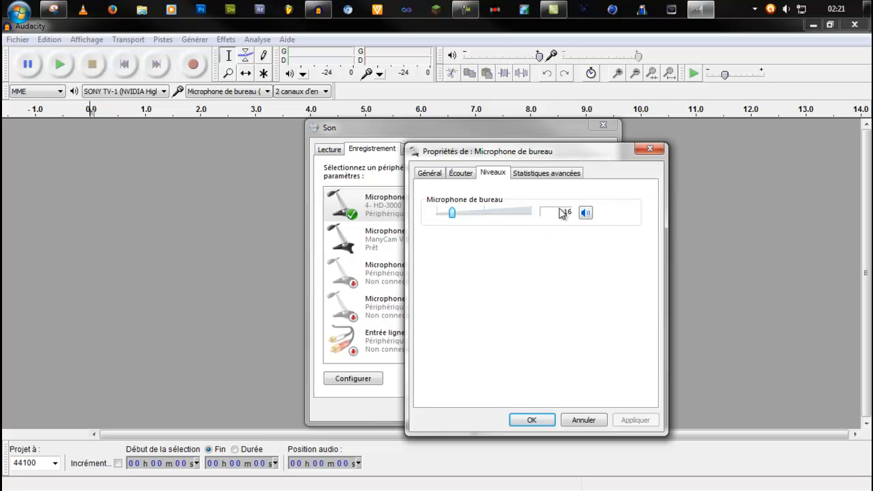
pyautogui.click(544, 420)
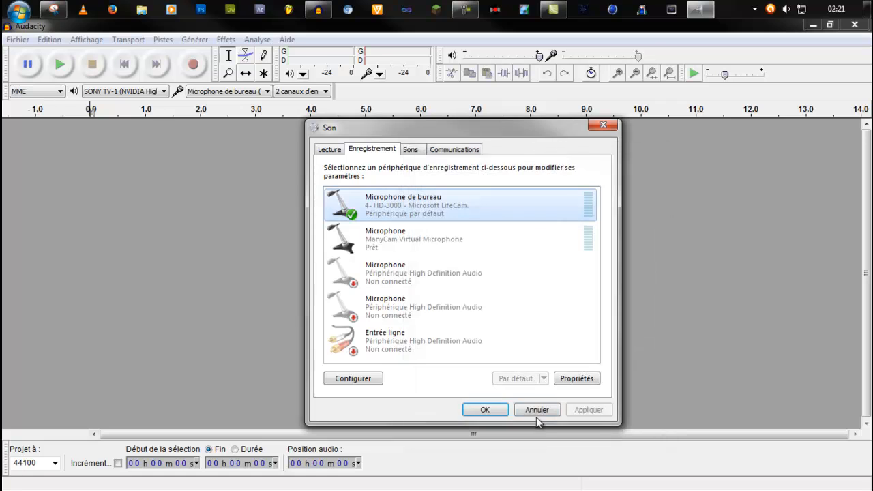
pyautogui.click(477, 412)
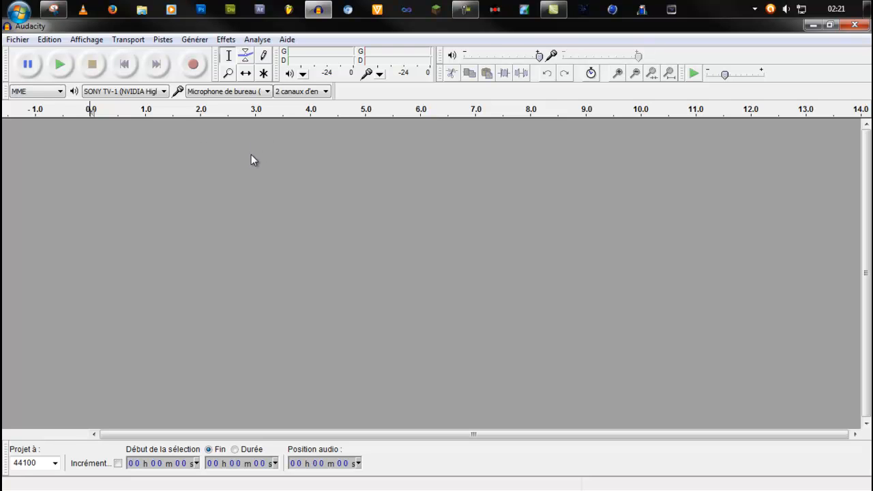
# - Record a voice test of about 15.5 seconds from the desktop microphone, ending with a short silence
pyautogui.click(194, 71)
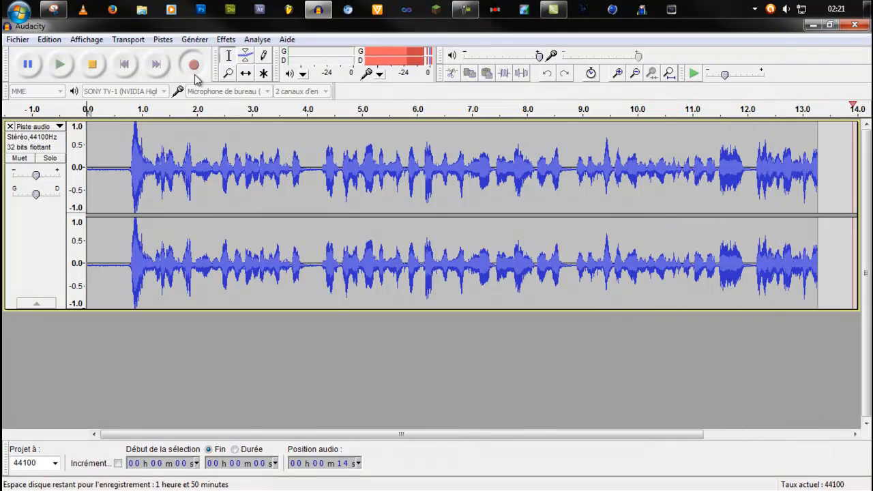
pyautogui.press('space')
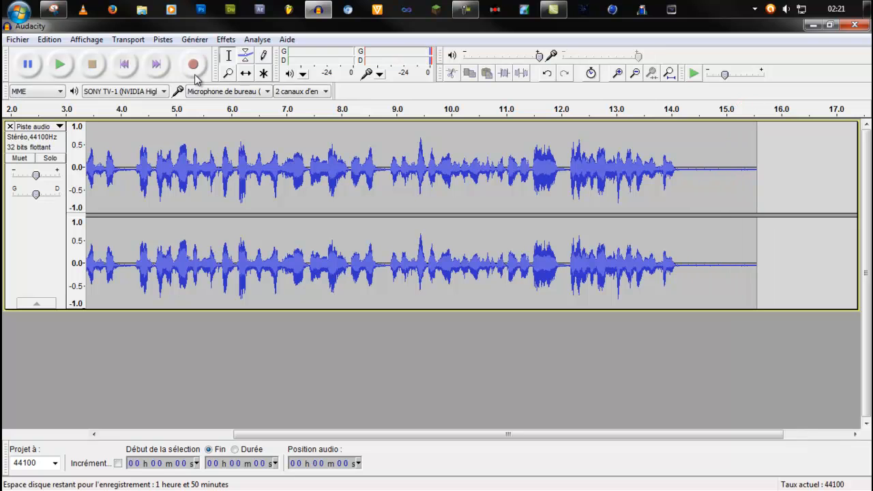
pyautogui.moveTo(337, 434); pyautogui.dragTo(211, 324)
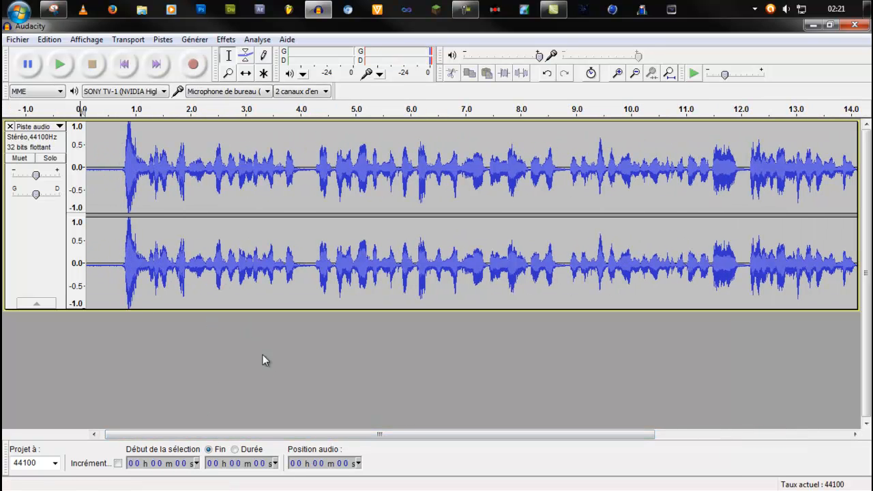
# - Select the silent stretch from about 14.95 to 15.30 s and play it back to hear the background noise
pyautogui.moveTo(289, 435); pyautogui.dragTo(515, 406)
pyautogui.moveTo(705, 164); pyautogui.dragTo(580, 184)
pyautogui.click(643, 189)
pyautogui.click(485, 204)
pyautogui.click(118, 208)
pyautogui.moveTo(243, 193); pyautogui.dragTo(650, 171)
pyautogui.click(645, 184)
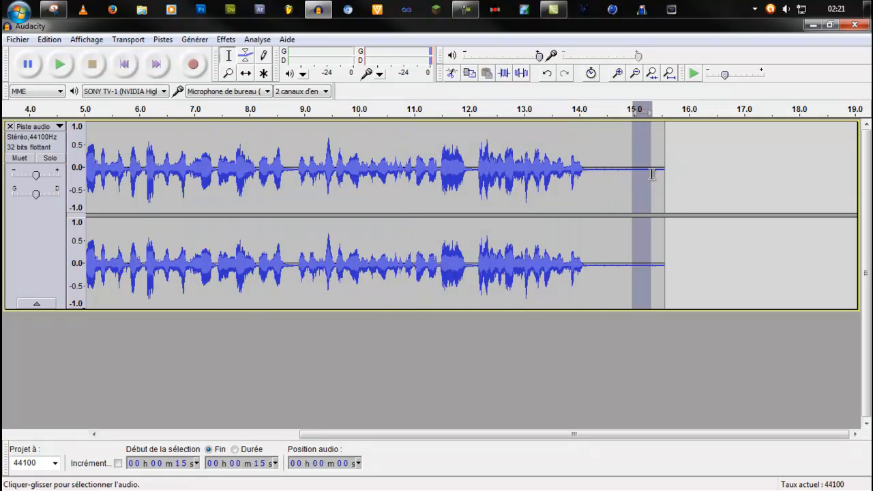
pyautogui.scroll(1, 640, 179)
pyautogui.scroll(4, 639, 179)
pyautogui.scroll(-1, 606, 159)
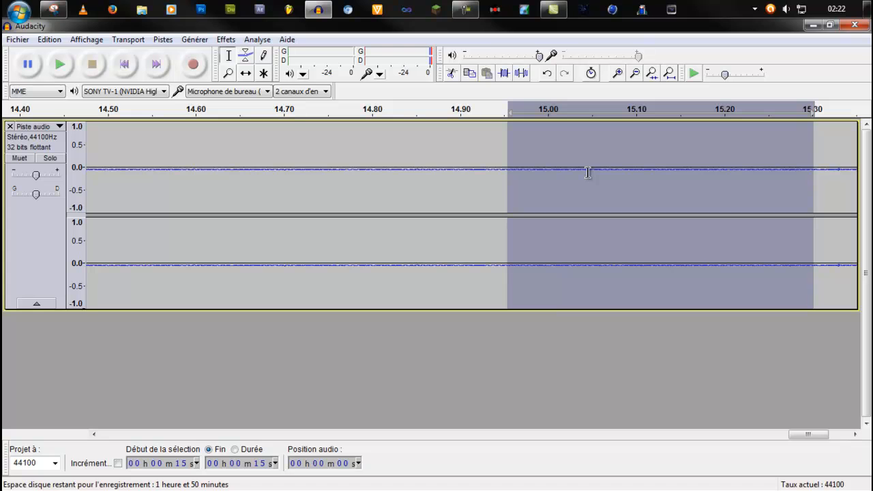
pyautogui.press('space')
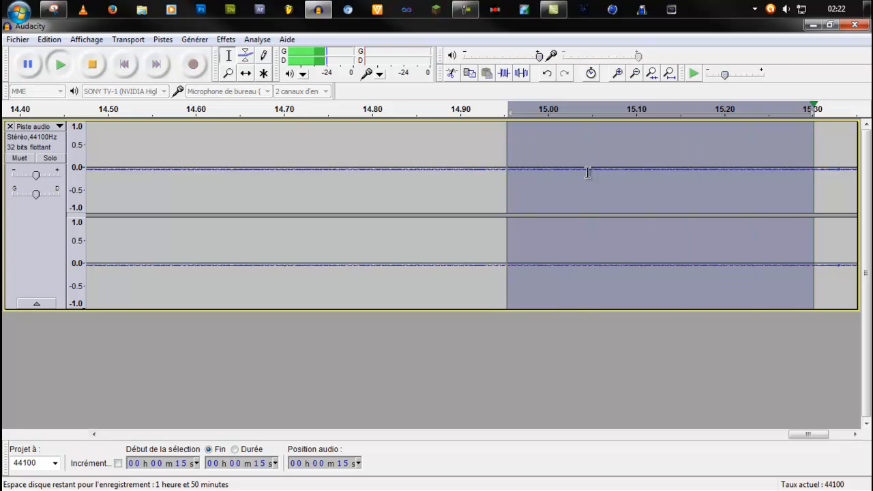
pyautogui.press('space')
pyautogui.press('space')
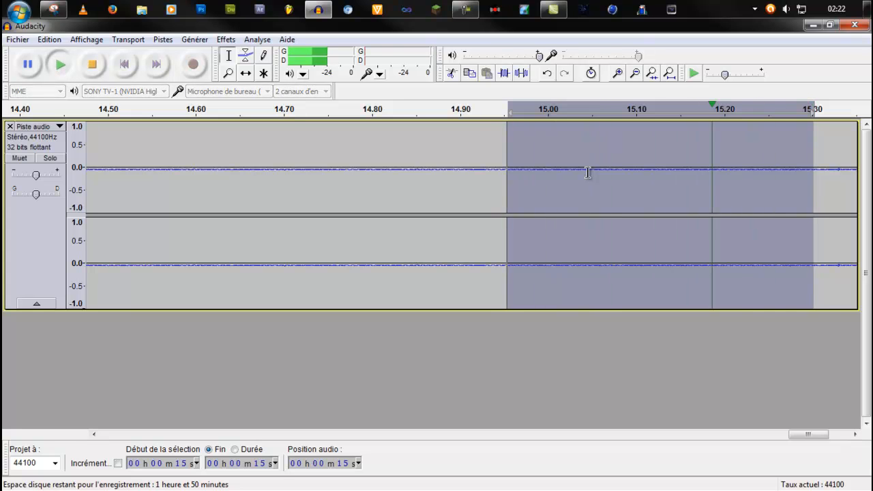
pyautogui.press('space')
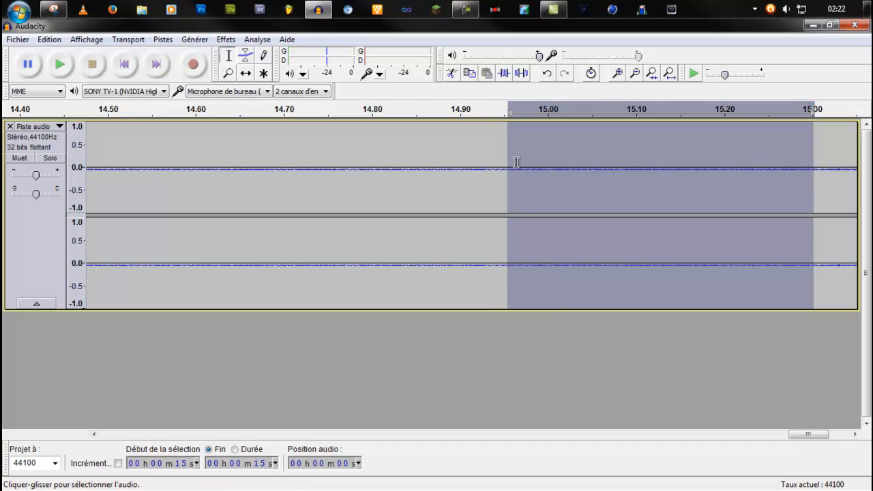
# - Reselect the silence near the end of the recording, from about 14.87 to 15.25 s, as the noise sample
pyautogui.scroll(-4, 415, 171)
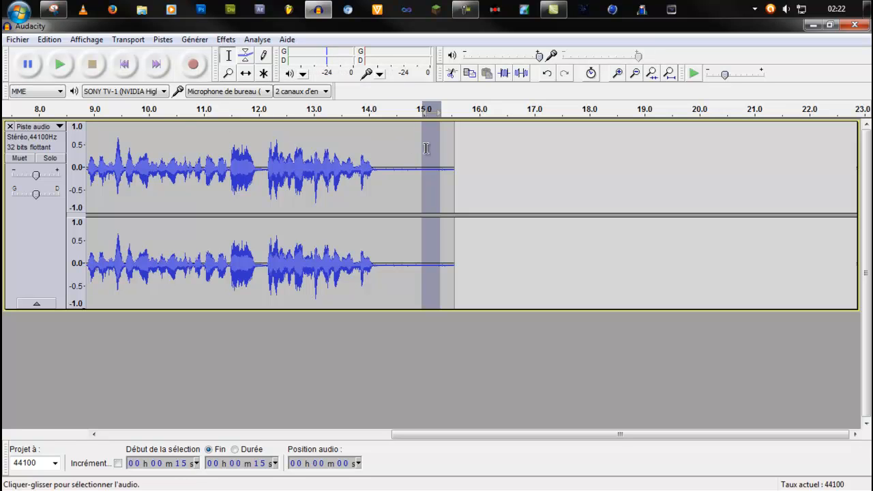
pyautogui.click(394, 164)
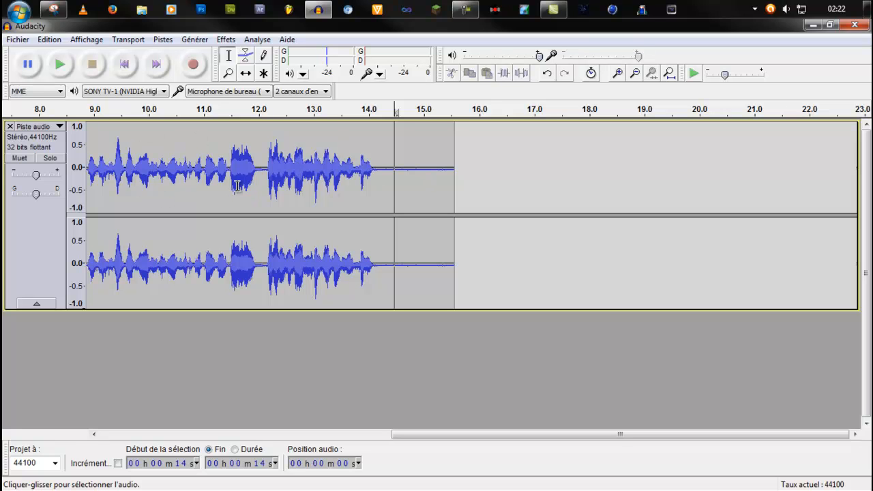
pyautogui.moveTo(421, 170); pyautogui.dragTo(436, 170)
pyautogui.scroll(3, 435, 171)
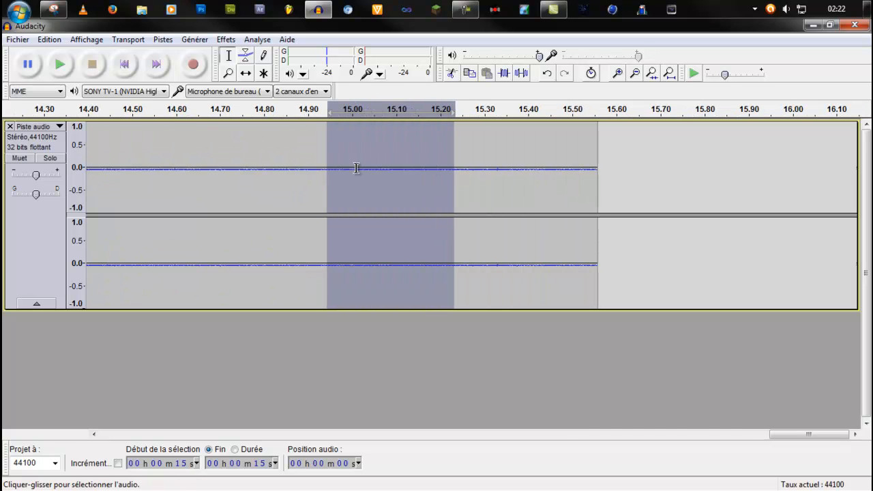
pyautogui.moveTo(296, 171); pyautogui.dragTo(464, 172)
pyautogui.scroll(-1, 425, 182)
pyautogui.scroll(-2, 424, 182)
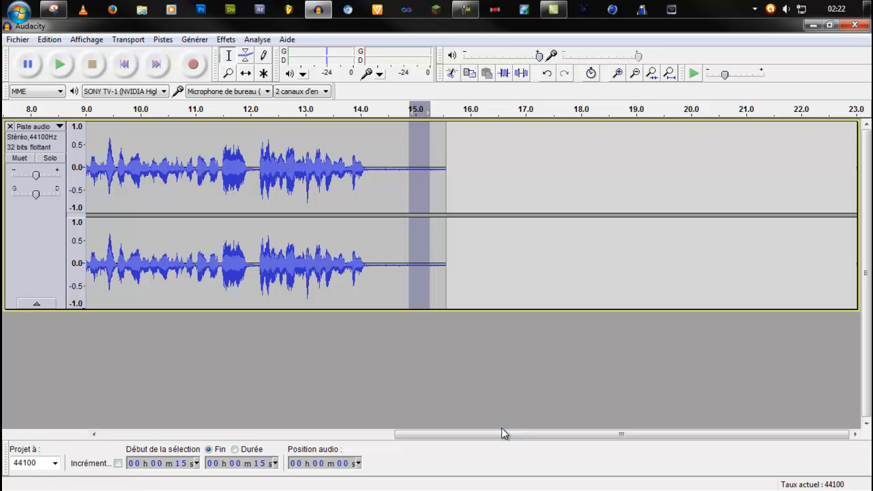
# - Capture the noise profile from the selected silence with the Réduction du bruit effect
pyautogui.moveTo(498, 432); pyautogui.dragTo(351, 407)
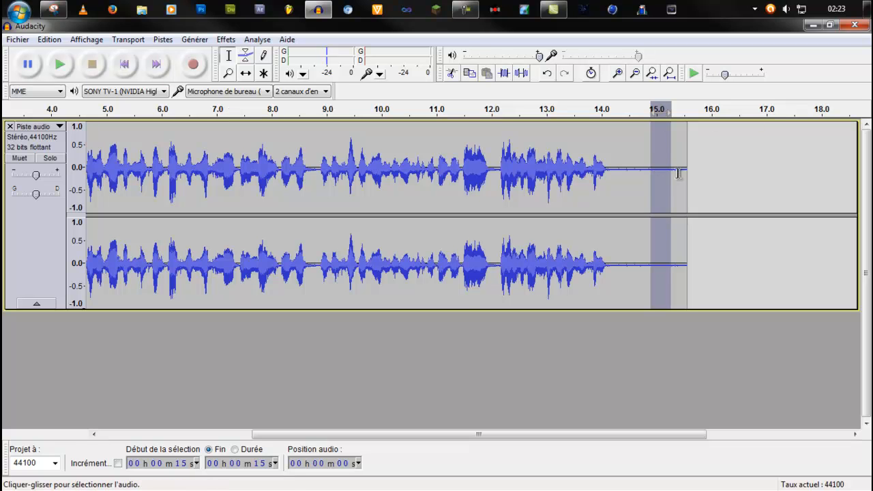
pyautogui.click(225, 39)
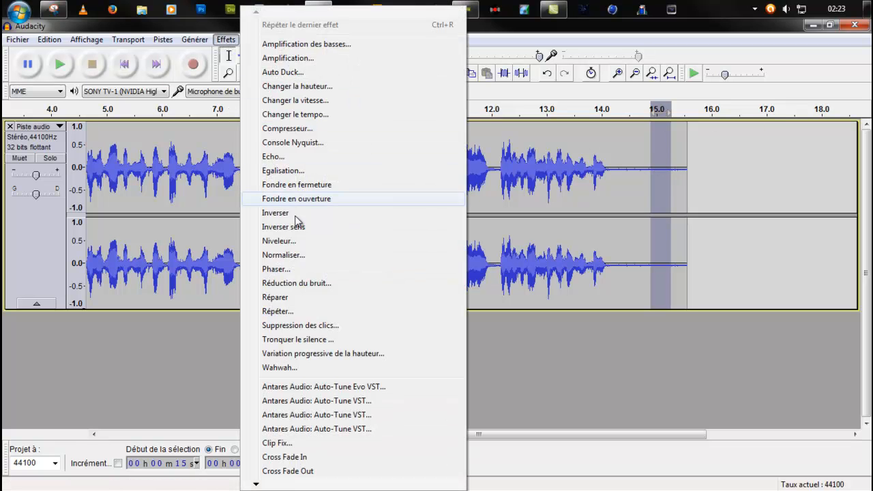
pyautogui.click(269, 284)
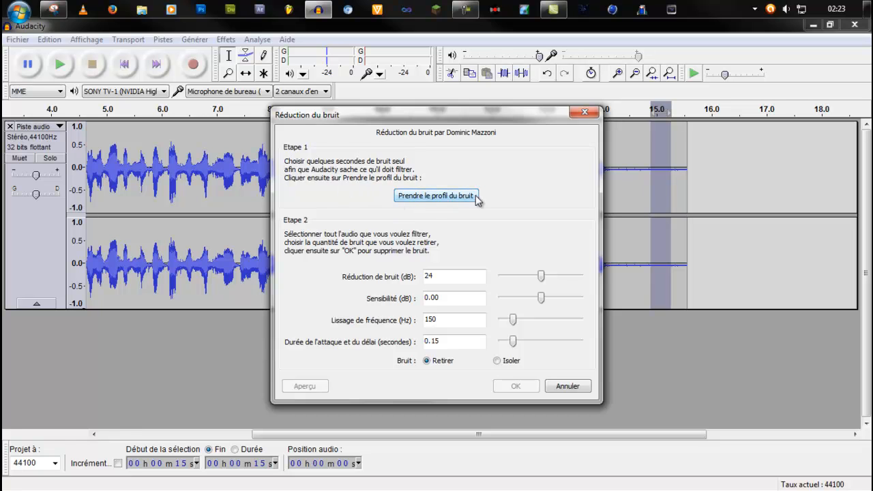
pyautogui.click(437, 196)
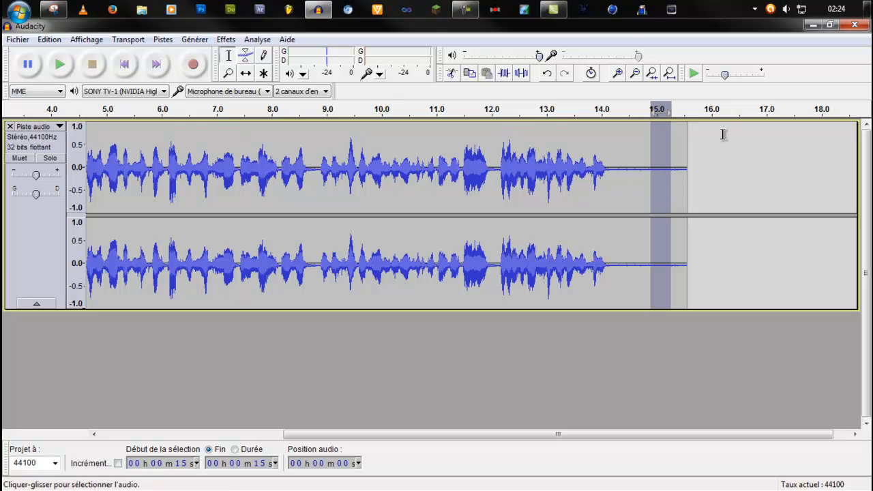
# - Select the whole track and remove its noise with 24 dB reduction, 0.00 dB sensitivity, 150 Hz smoothing and 0.15 s attack/delay
pyautogui.moveTo(736, 166); pyautogui.dragTo(121, 165)
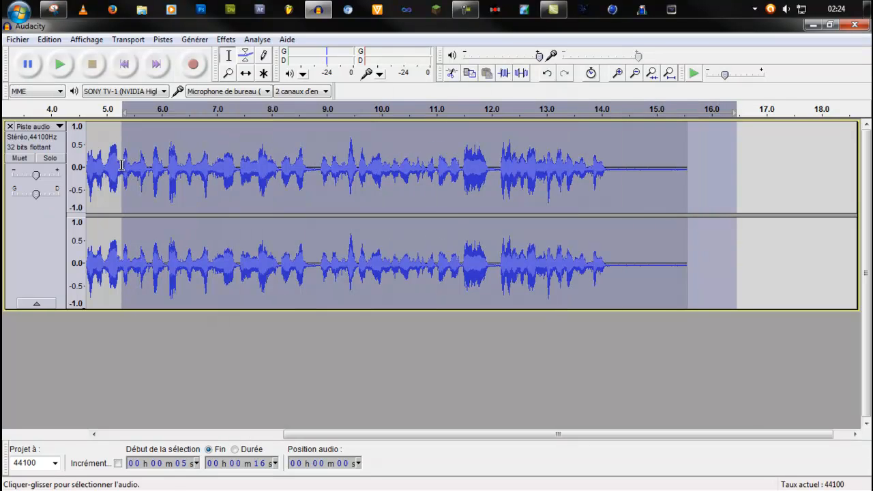
pyautogui.click(731, 170)
pyautogui.doubleClick(682, 169)
pyautogui.click(619, 167)
pyautogui.click(31, 229)
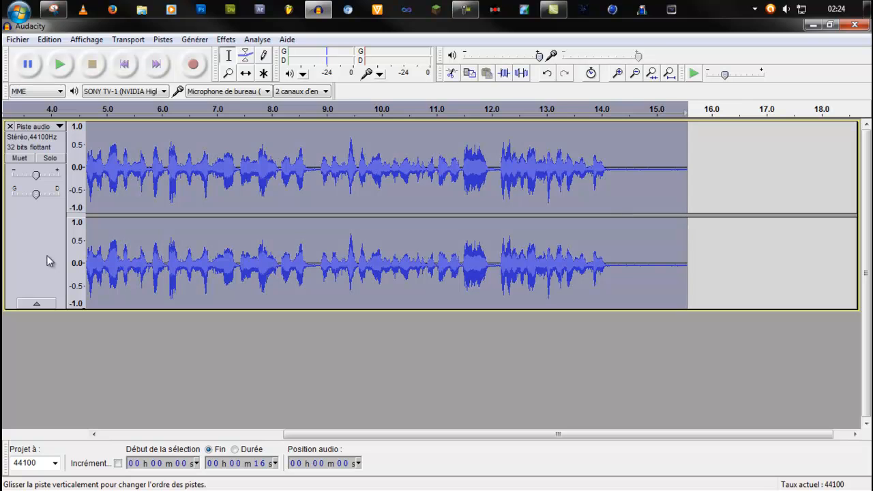
pyautogui.click(225, 39)
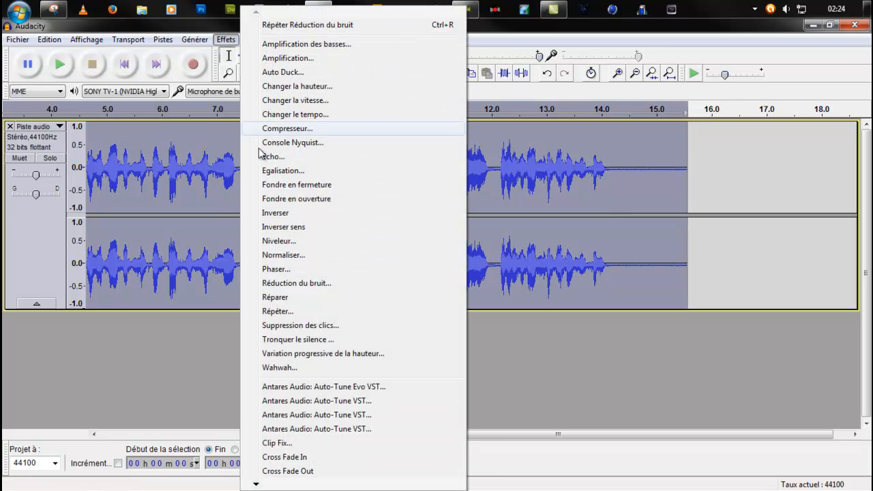
pyautogui.click(308, 284)
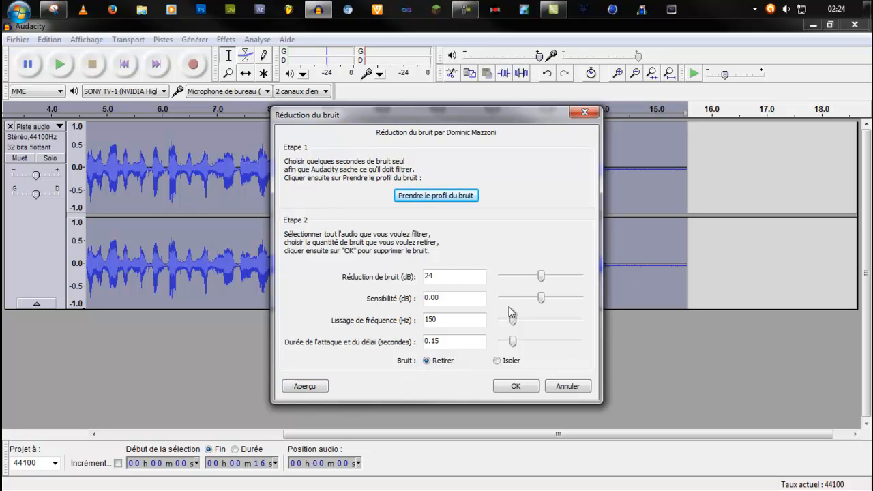
pyautogui.click(514, 386)
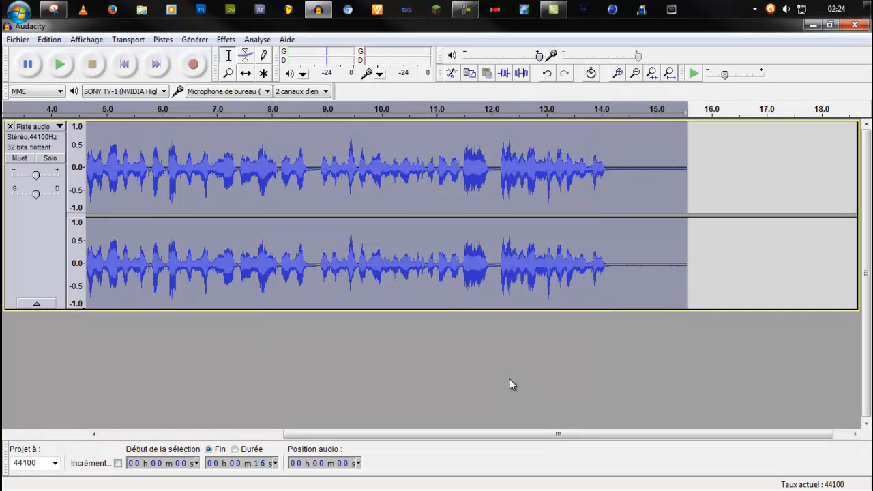
# - Clear the track selection and return the playback cursor to the start of the recording
pyautogui.click(659, 266)
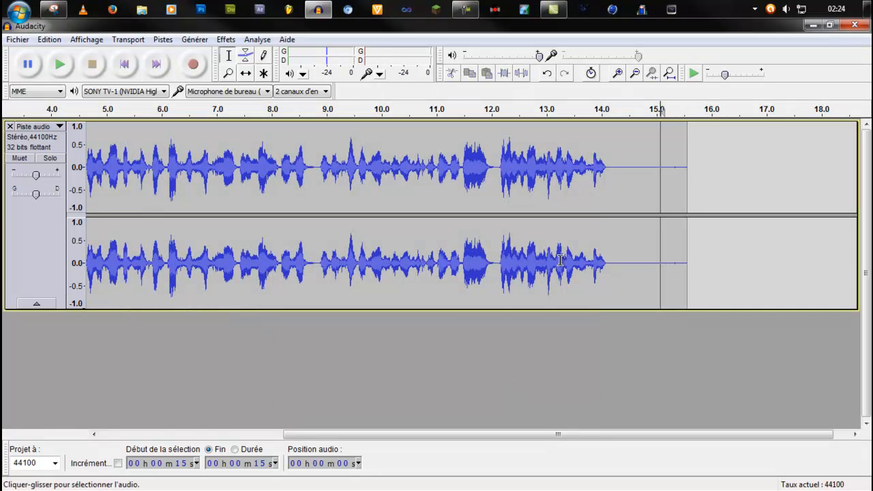
pyautogui.click(130, 66)
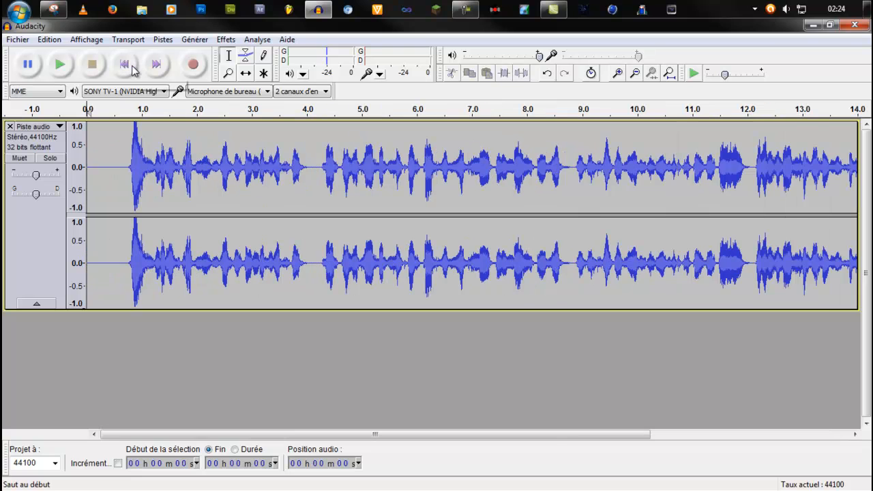
# - Play the start of the cleaned track, undo the noise reduction to hear the original for comparison, and restore the reduction
pyautogui.press('space')
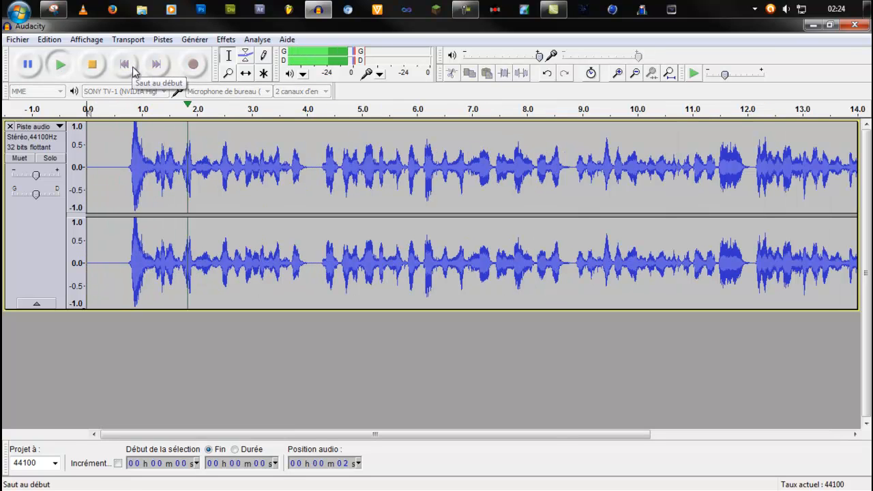
pyautogui.press('space')
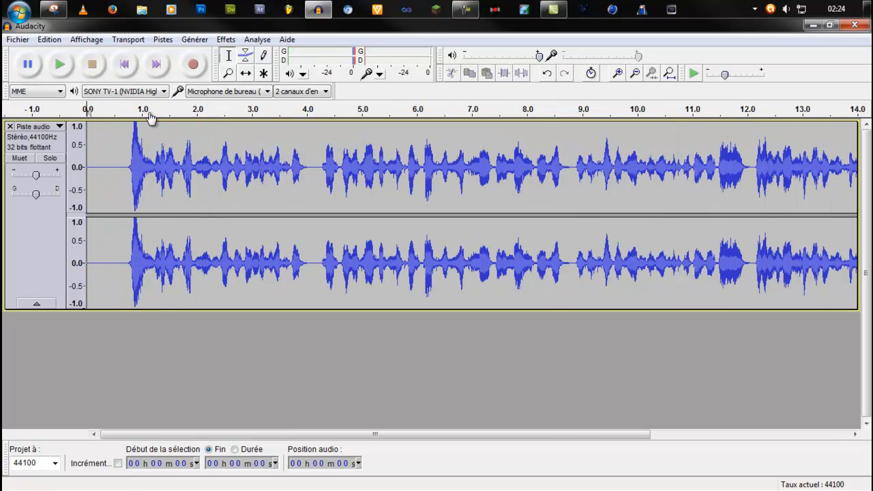
pyautogui.hotkey('ctrl', 'a')
pyautogui.press('space')
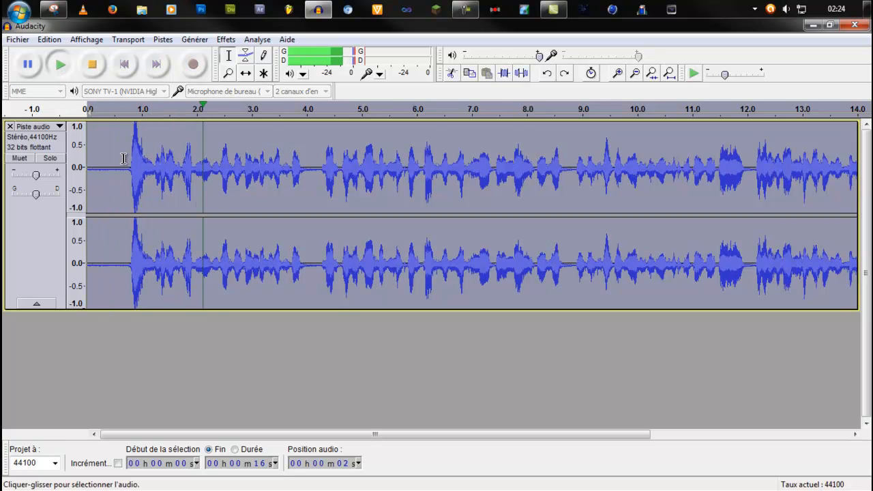
pyautogui.press('space')
pyautogui.hotkey('ctrl', 'y')
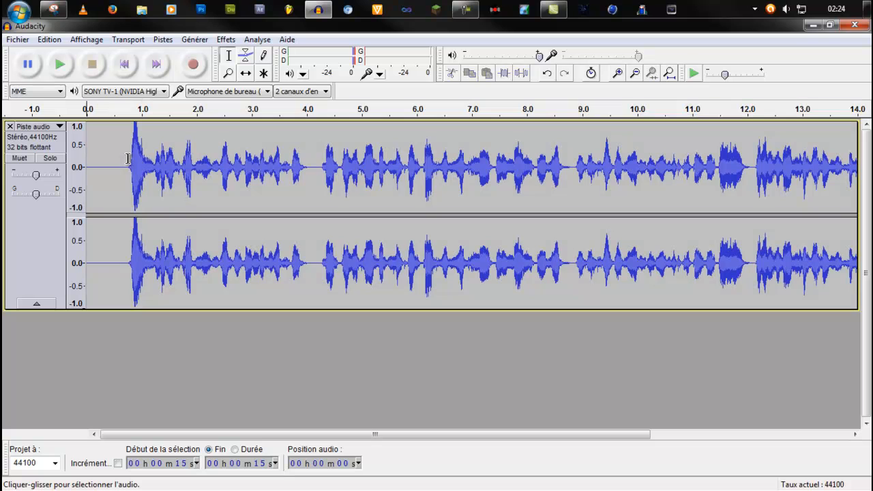
# - Clear the track selection, return to the start and listen to the noise-reduced recording
pyautogui.hotkey('ctrl', 'a')
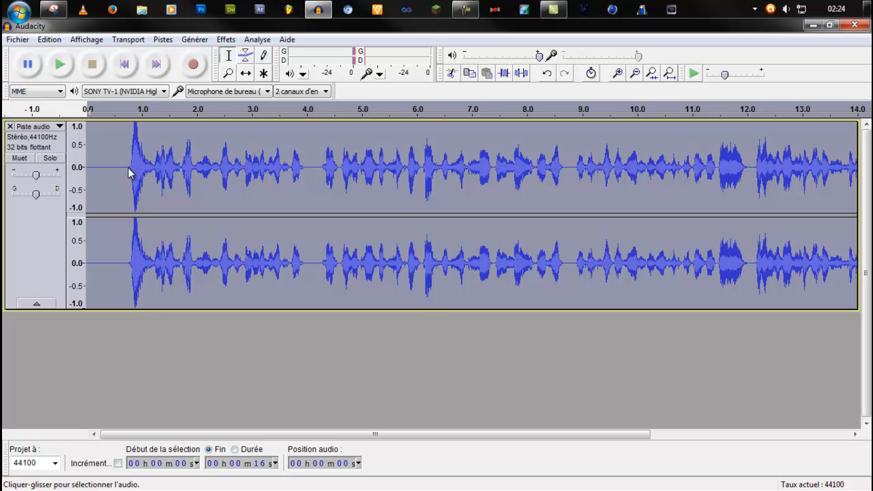
pyautogui.click(103, 170)
pyautogui.click(123, 69)
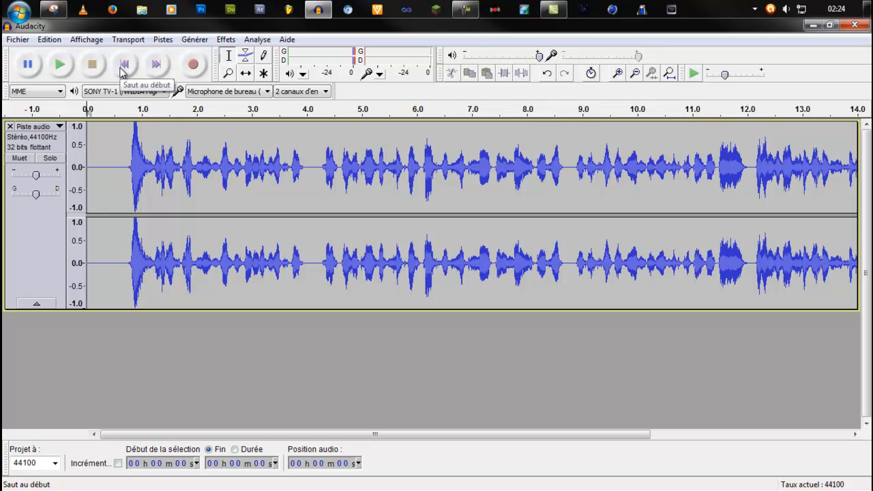
pyautogui.click(226, 39)
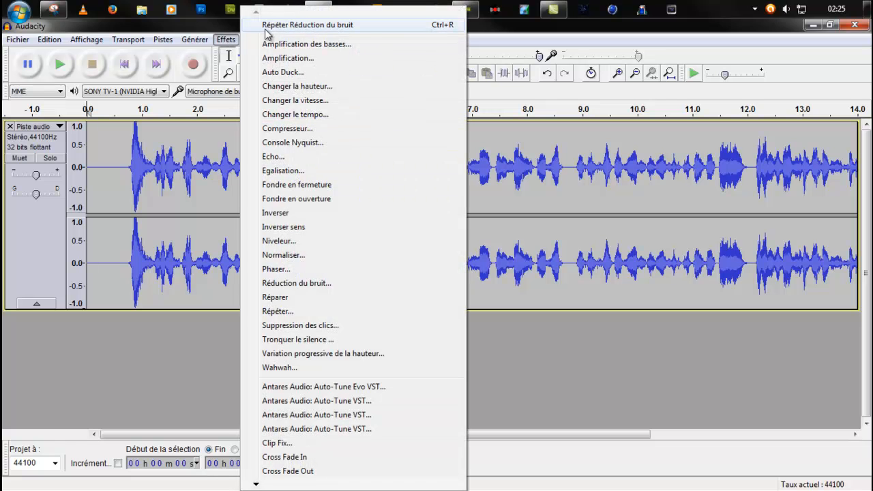
pyautogui.click(166, 333)
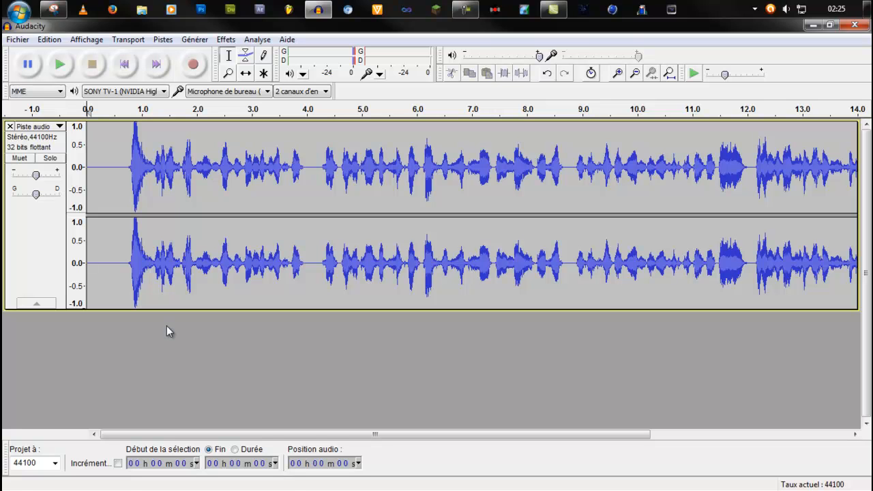
pyautogui.press('space')
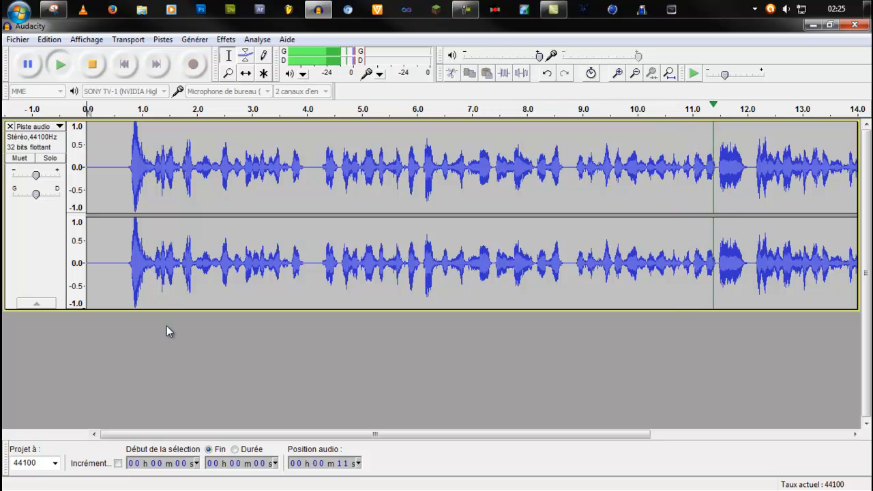
pyautogui.press('space')
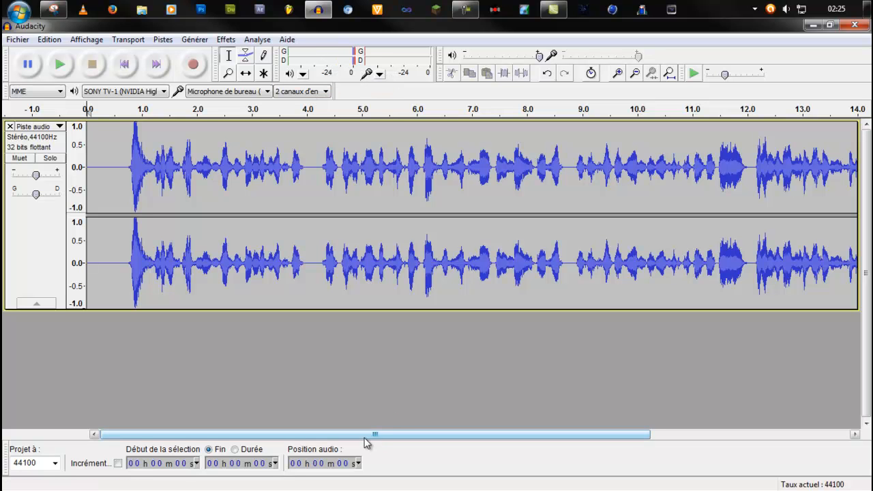
# - Play the silence at the end of the recording from about 14.1 s
pyautogui.moveTo(439, 434); pyautogui.dragTo(632, 432)
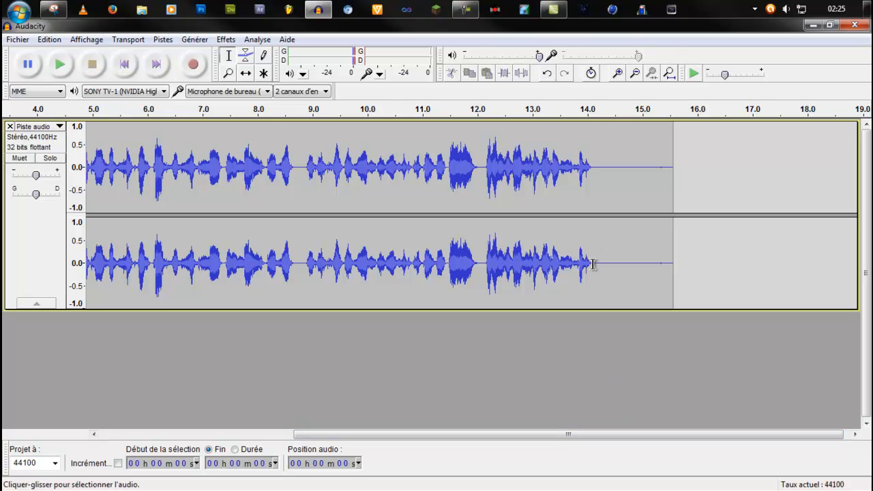
pyautogui.click(592, 263)
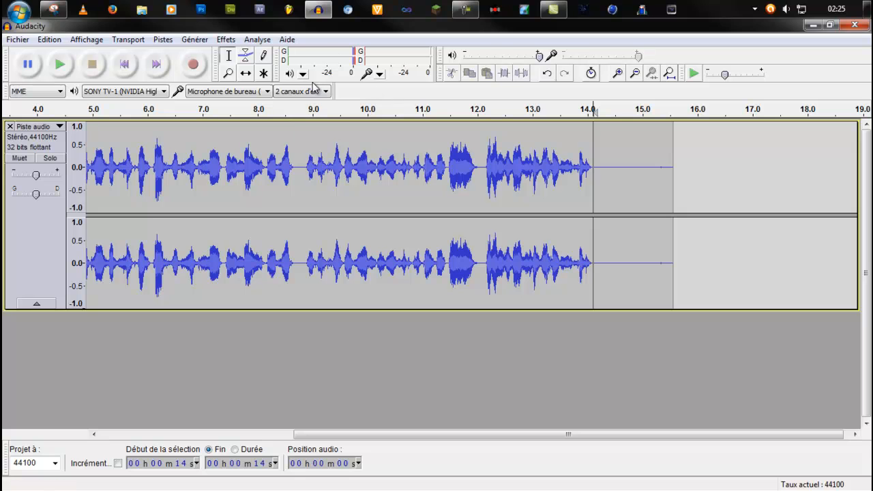
pyautogui.press('space')
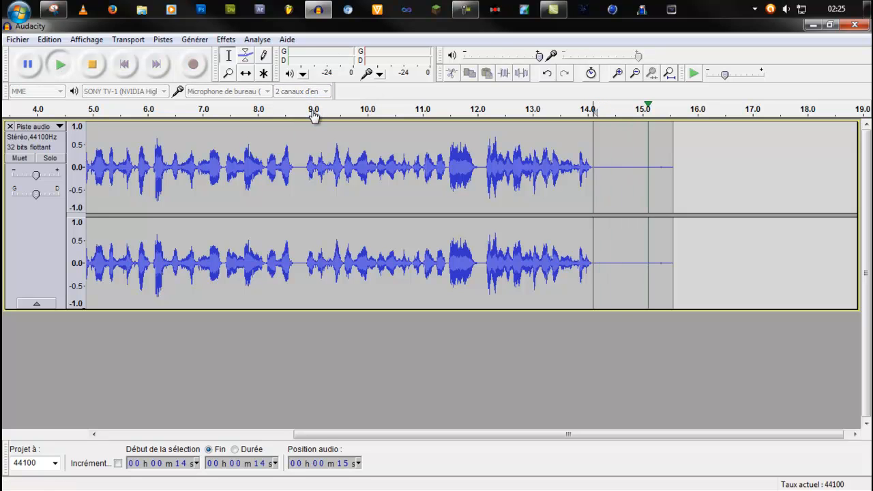
# - Delete the small residual noise in the closing silence, from about 15.3 to 15.4 s
pyautogui.click(662, 168)
pyautogui.moveTo(665, 171); pyautogui.dragTo(658, 173)
pyautogui.press('Delete')
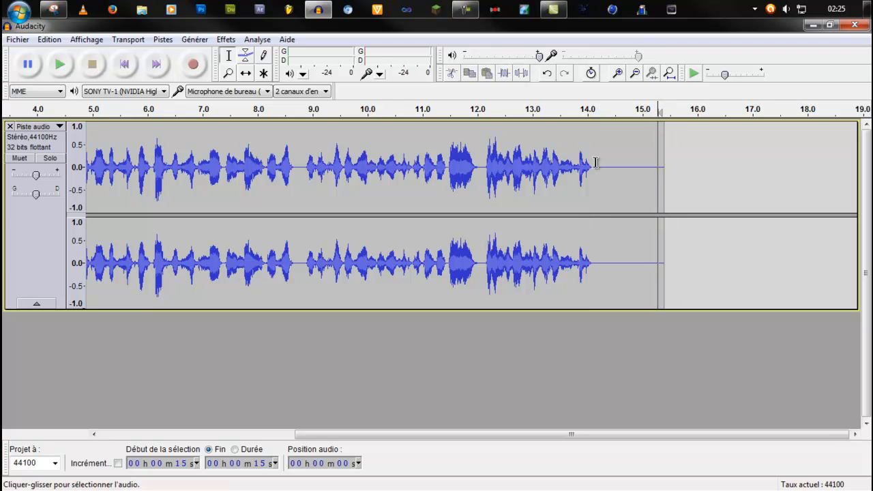
# - Play the closing silence again from about 14.15 s and examine its waveform in close-up for remaining noise
pyautogui.click(597, 168)
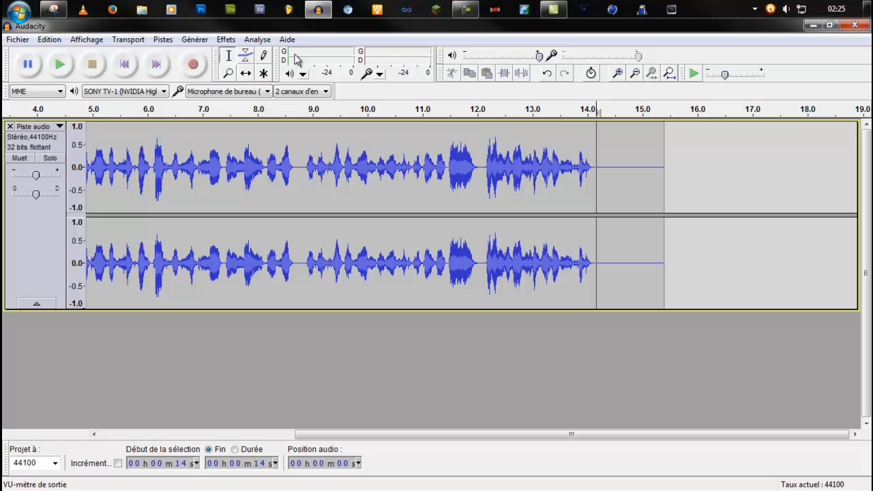
pyautogui.press('space')
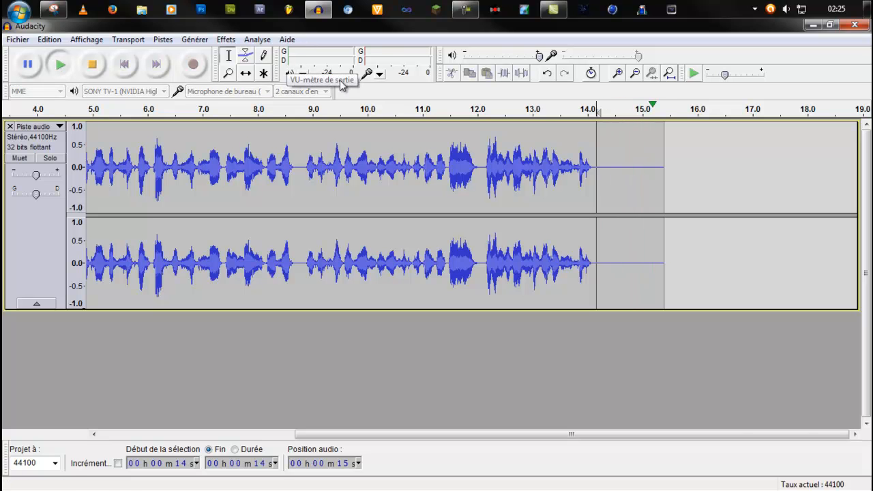
pyautogui.click(632, 174)
pyautogui.scroll(15, 629, 173)
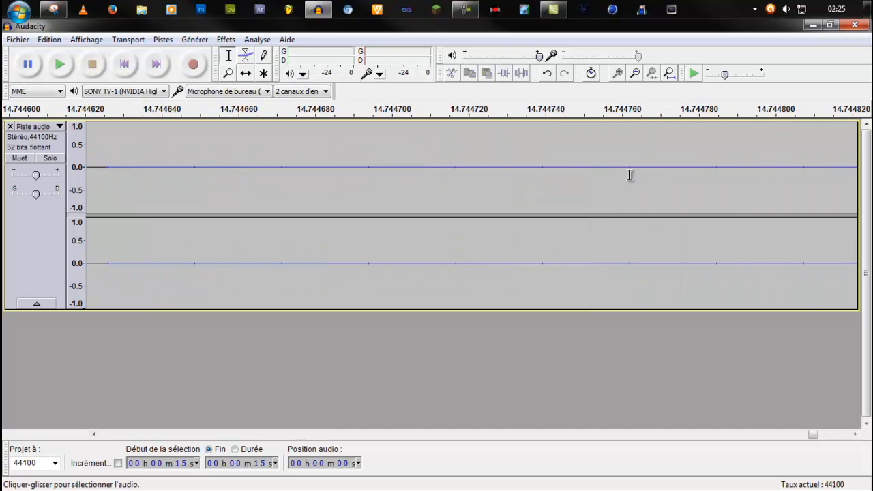
pyautogui.moveTo(498, 170); pyautogui.dragTo(324, 171)
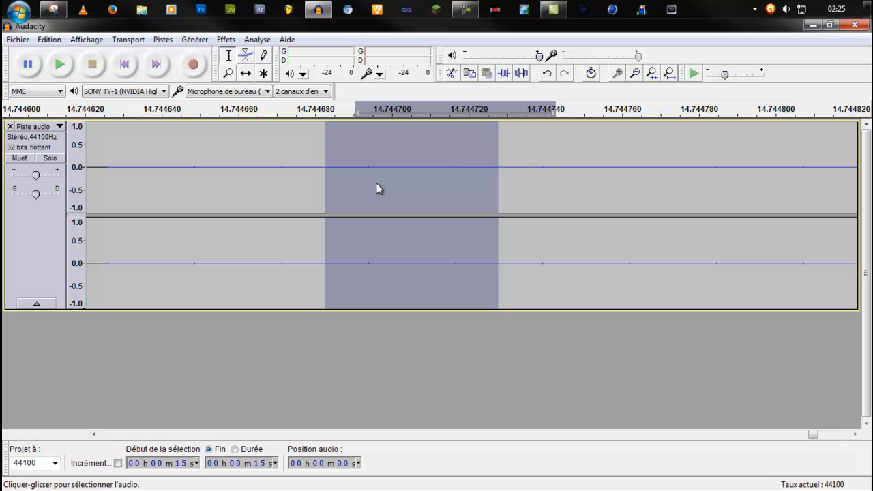
pyautogui.scroll(-6, 376, 183)
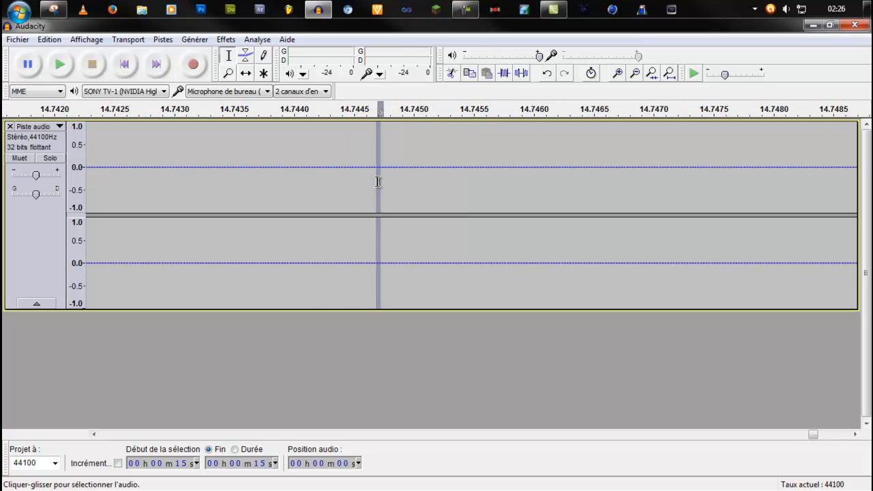
pyautogui.scroll(4, 377, 182)
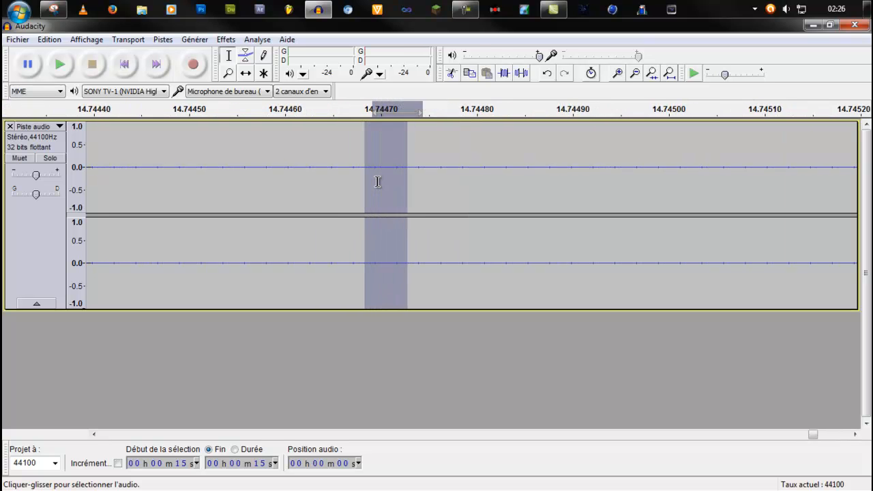
pyautogui.scroll(-5, 377, 182)
pyautogui.scroll(-9, 377, 182)
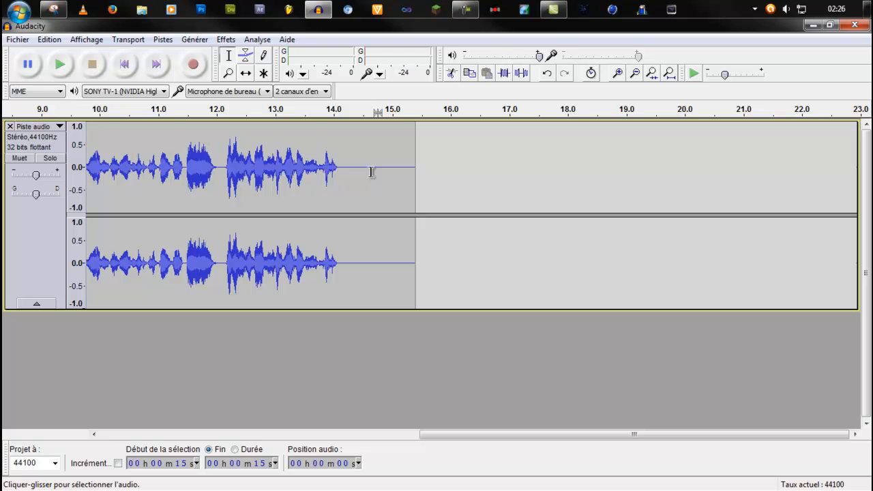
pyautogui.moveTo(464, 434); pyautogui.dragTo(123, 436)
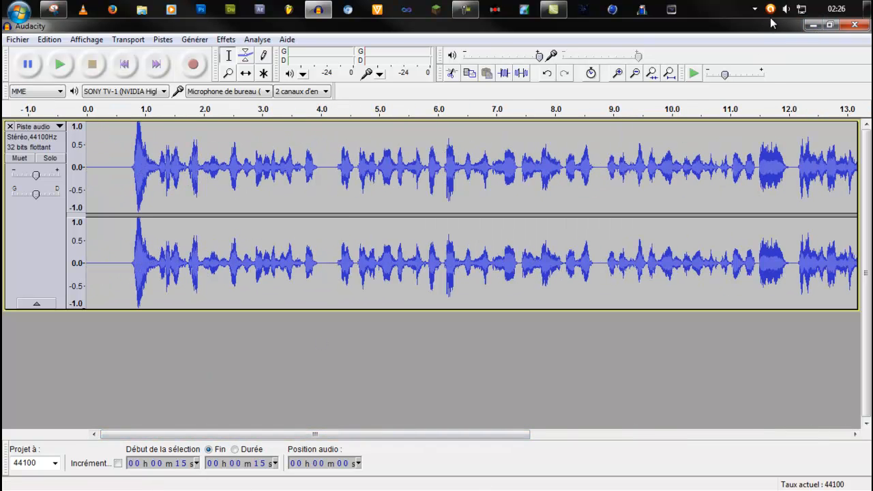
# - Check the input level of the Microphone de bureau recording device in the Windows sound settings
pyautogui.rightClick(786, 10)
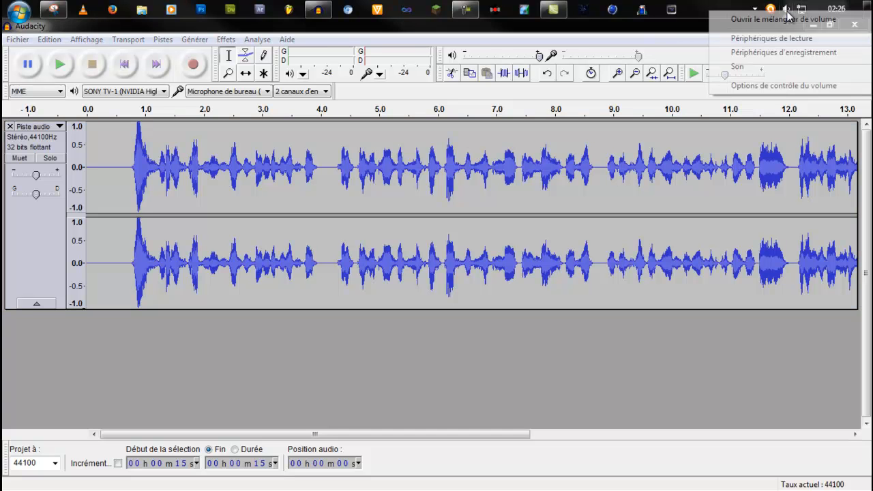
pyautogui.click(748, 56)
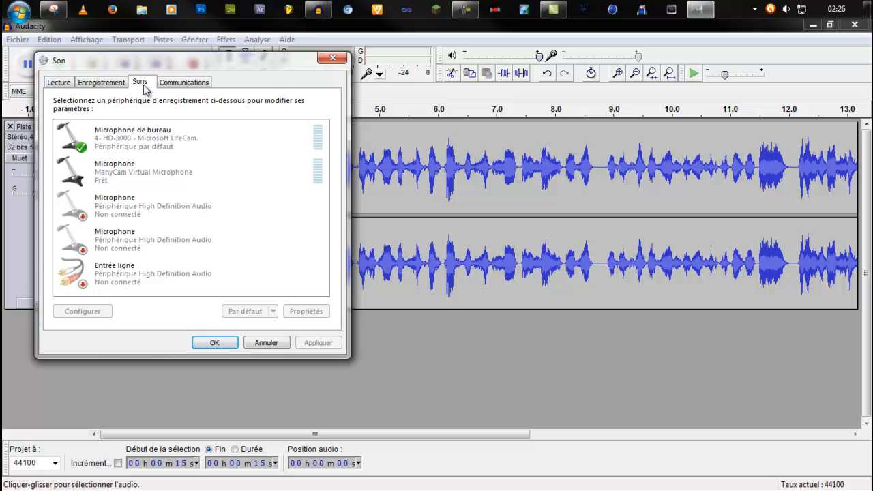
pyautogui.click(113, 83)
pyautogui.click(119, 137)
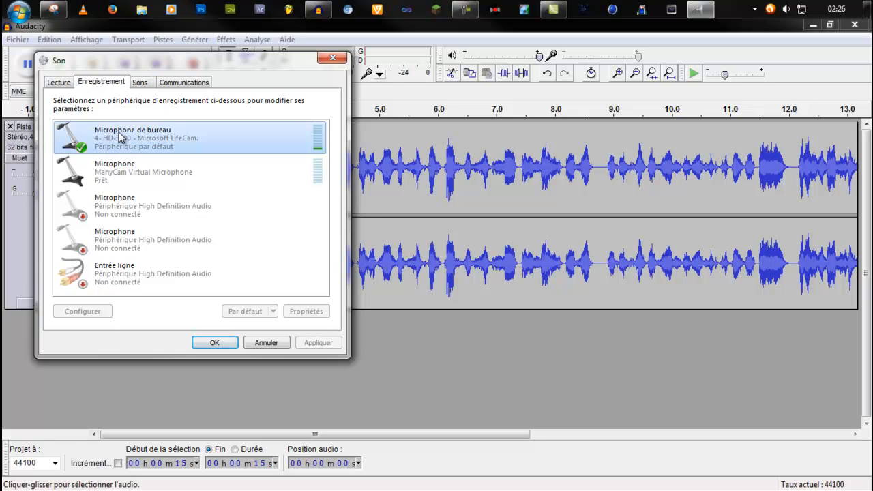
pyautogui.doubleClick(119, 136)
pyautogui.click(144, 130)
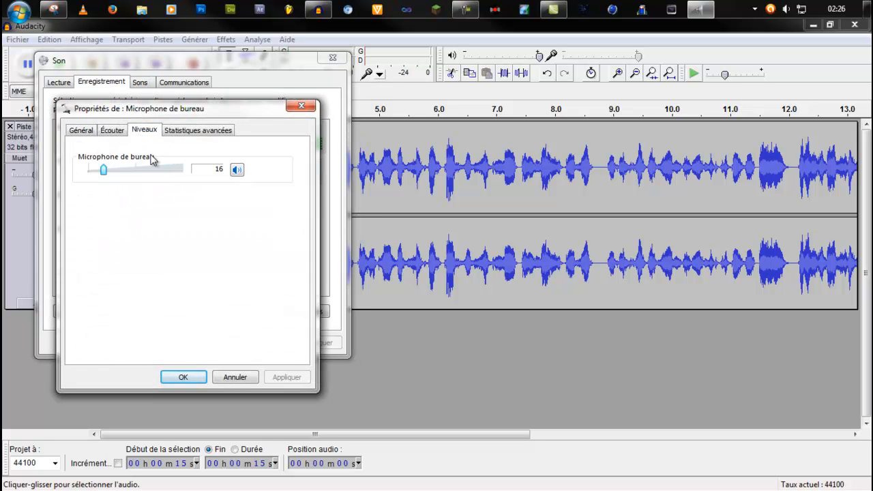
pyautogui.click(193, 376)
pyautogui.click(214, 342)
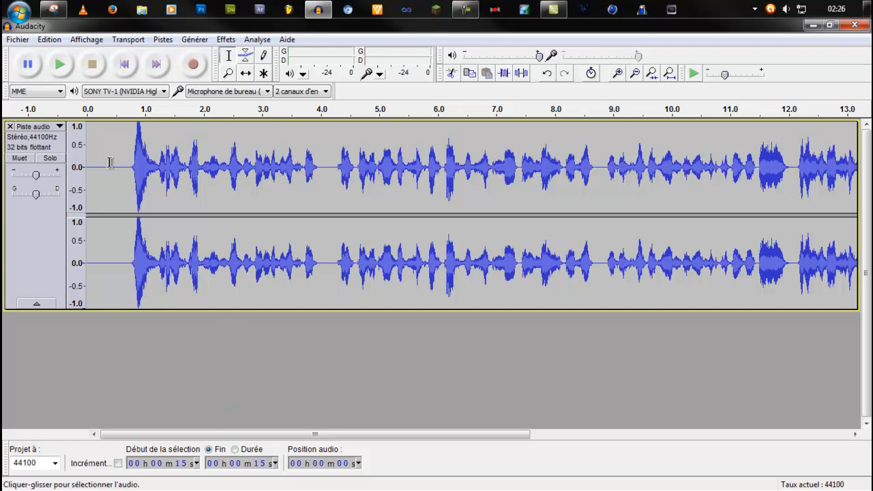
pyautogui.moveTo(121, 165); pyautogui.dragTo(107, 164)
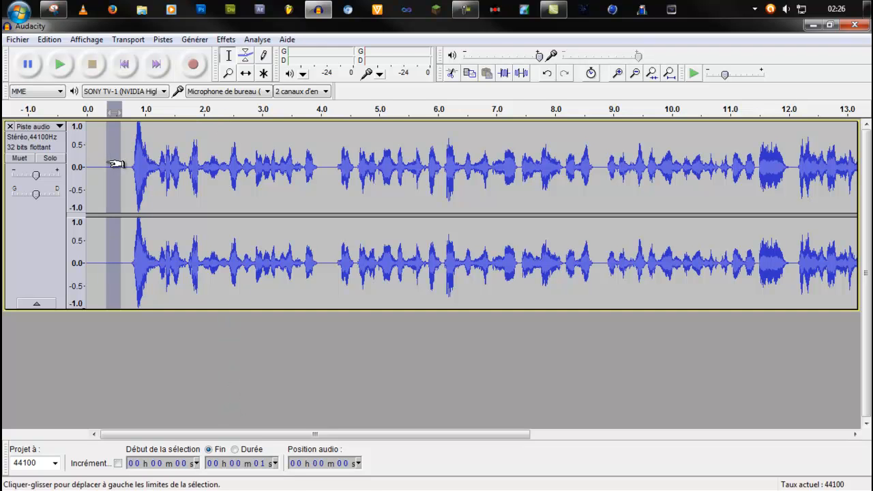
pyautogui.click(225, 39)
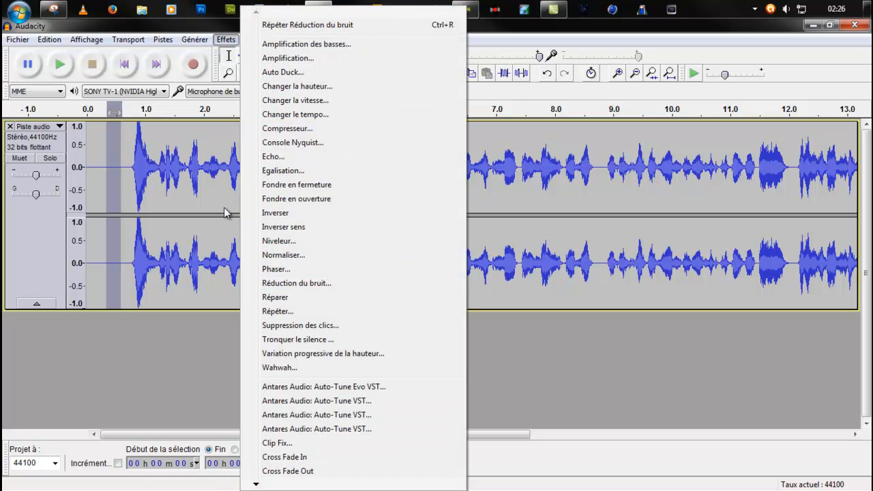
pyautogui.click(143, 194)
pyautogui.hotkey('ctrl', 'a')
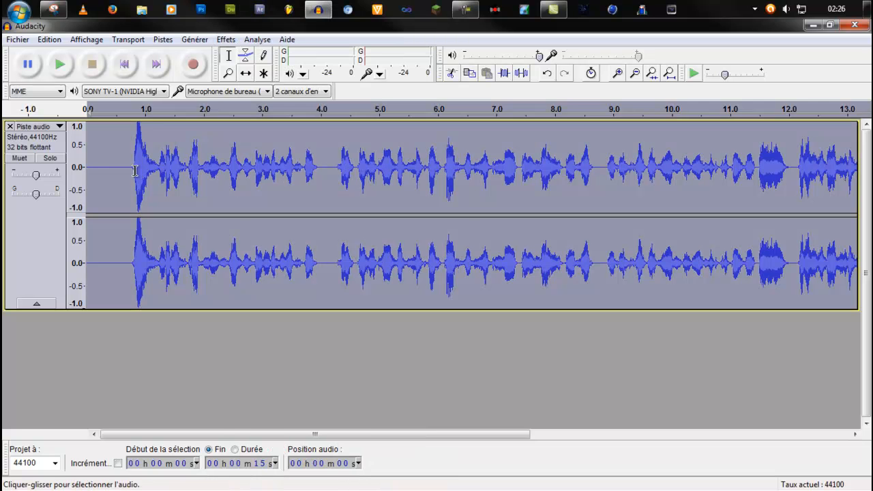
pyautogui.click(226, 39)
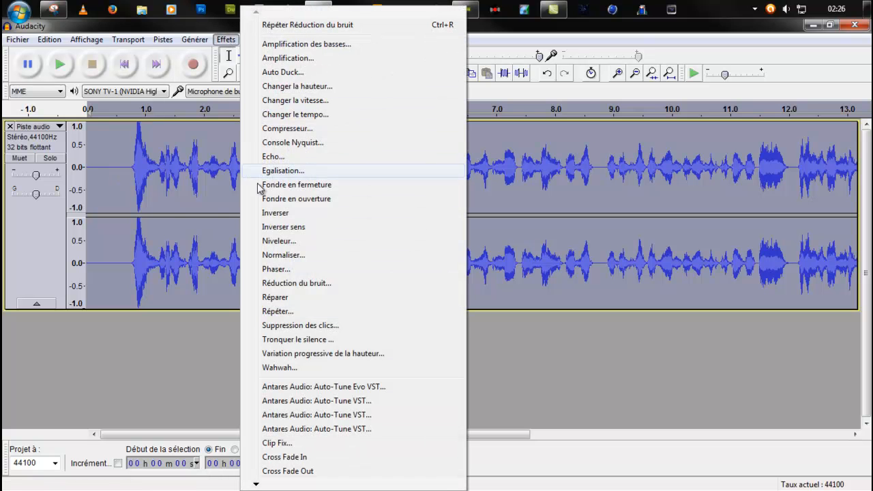
pyautogui.click(117, 289)
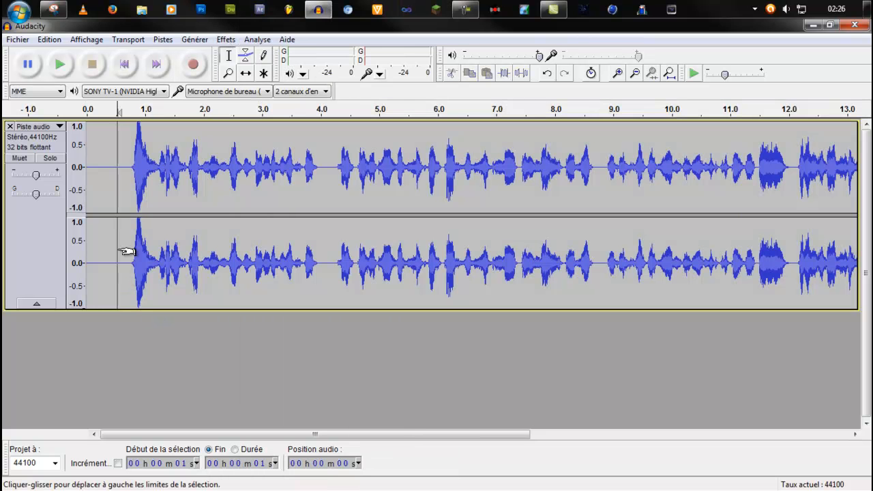
pyautogui.click(101, 185)
# - Close Audacity without saving the changes to the project
pyautogui.click(855, 24)
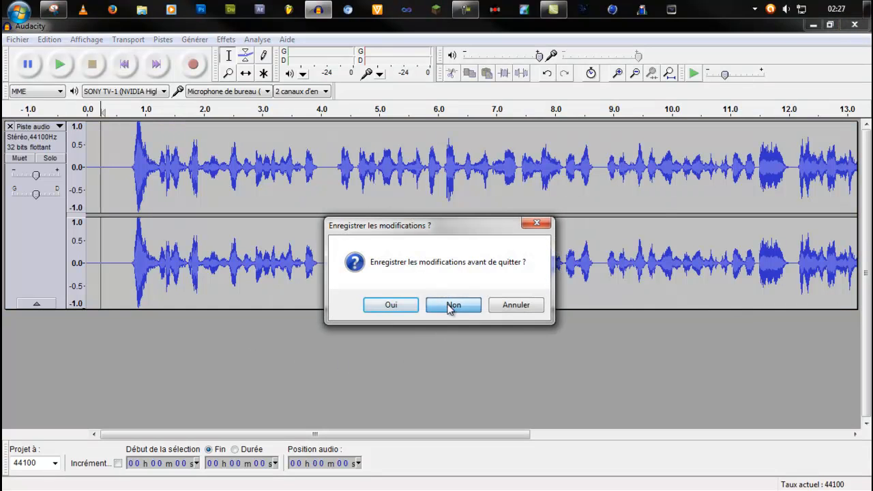
pyautogui.click(449, 306)
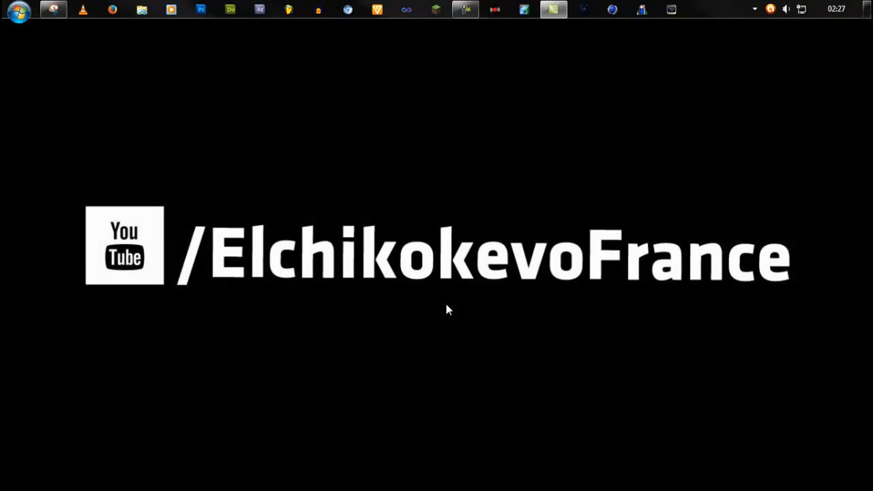